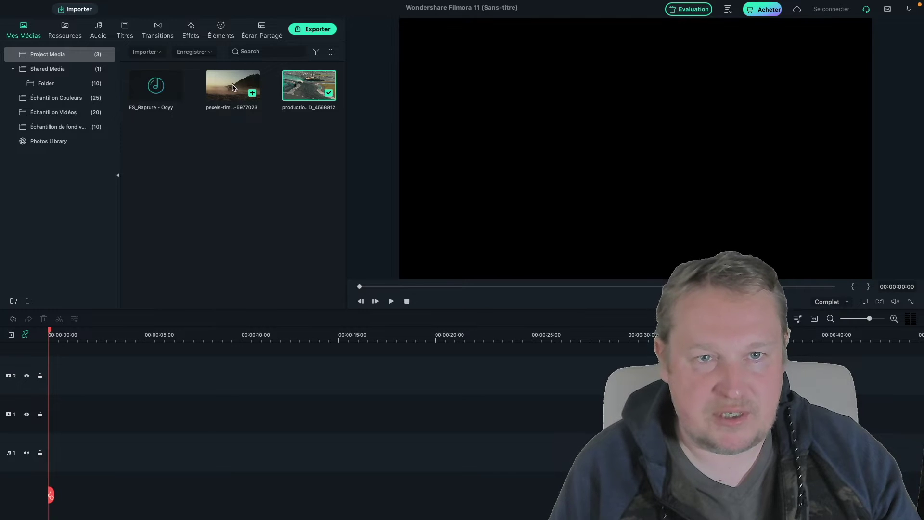
Step: Place the pexels quad-bike clip at the start of video track 1 and split it at 00:00:04:00 and 00:00:08:22
click(231, 88)
drag(200, 218, 116, 412)
click(120, 341)
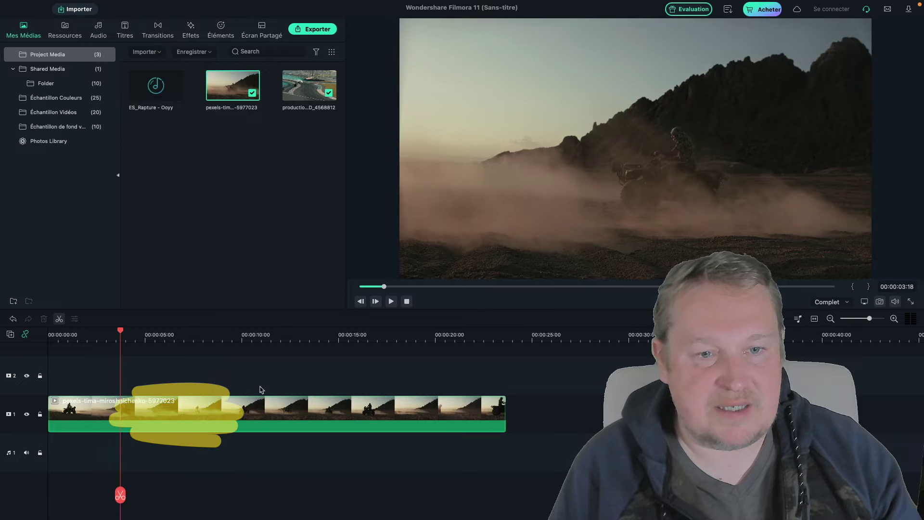
drag(214, 340, 124, 334)
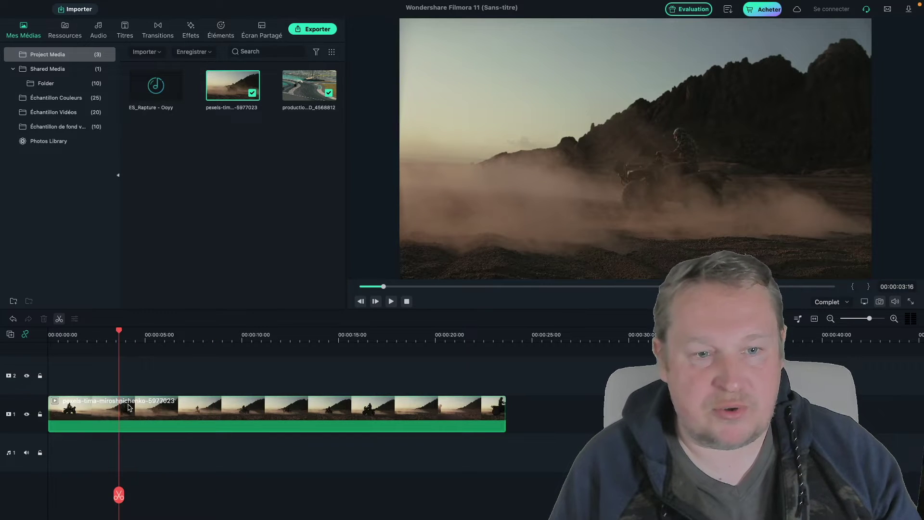
drag(119, 495, 126, 405)
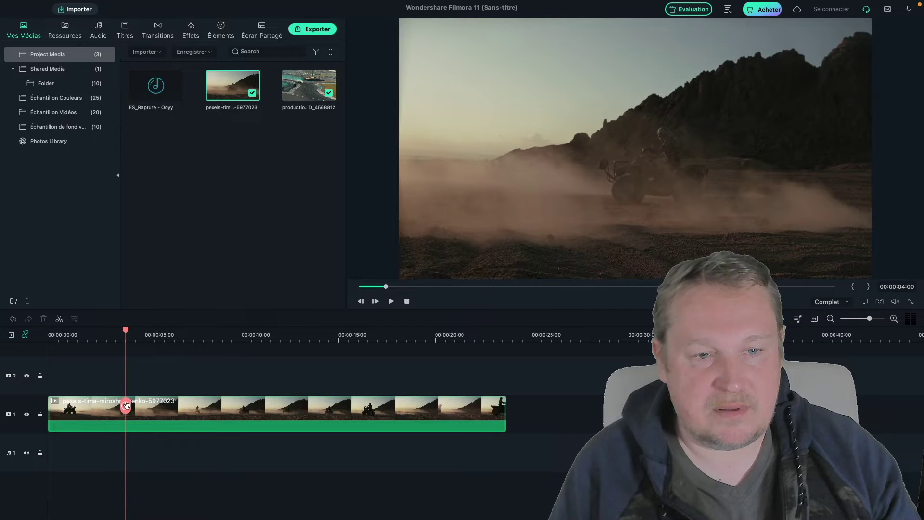
key(ctrl+b)
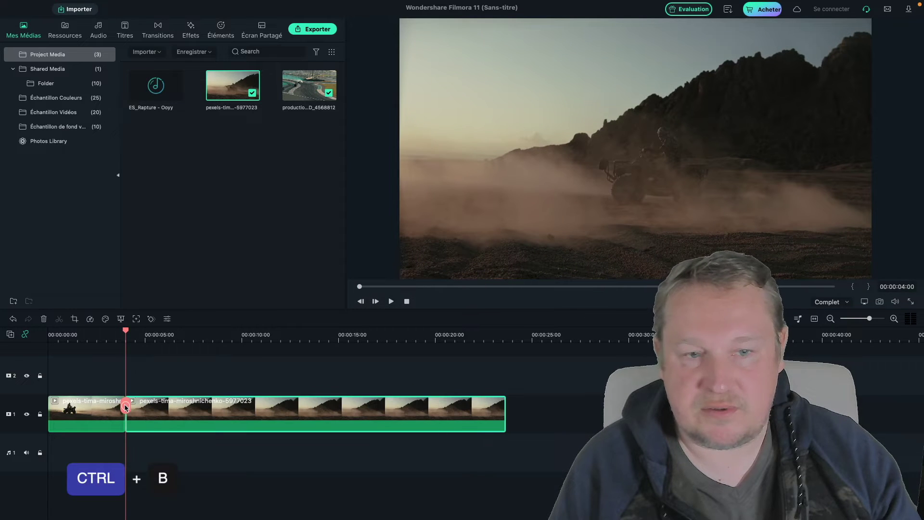
drag(125, 332, 224, 385)
click(219, 414)
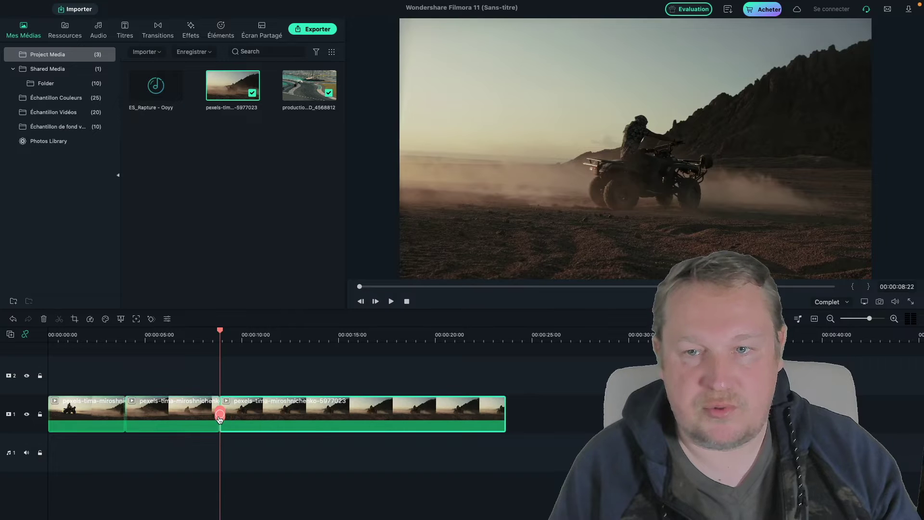
Step: Speed up the middle segment with the Rapide 8 X preset and play the sequence to check it
click(178, 418)
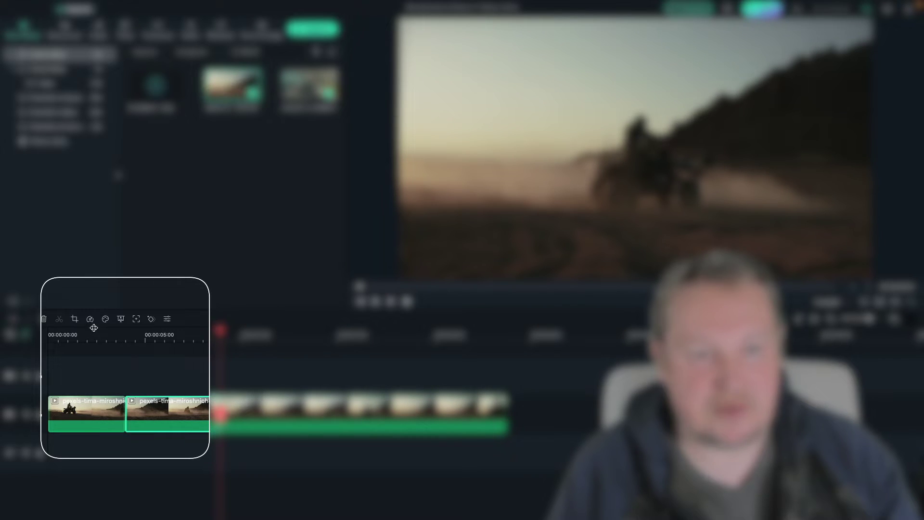
click(91, 319)
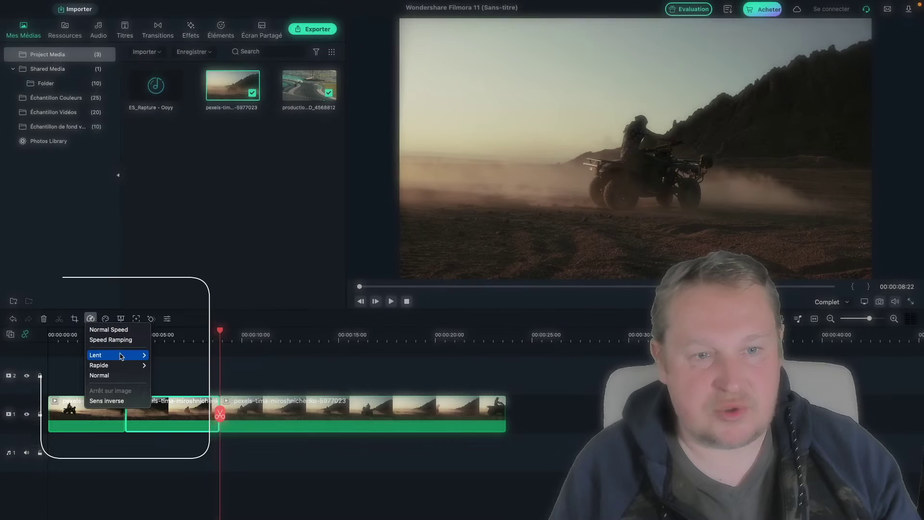
mouse_move(125, 368)
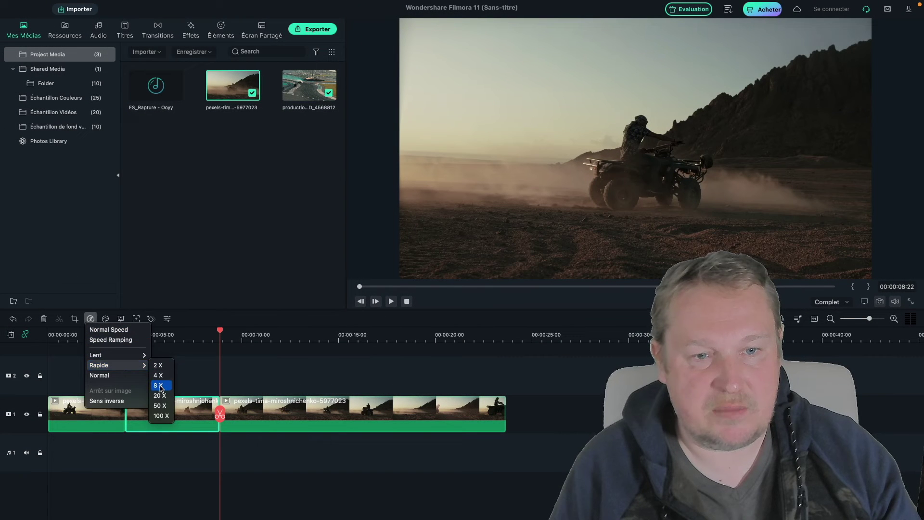
click(160, 386)
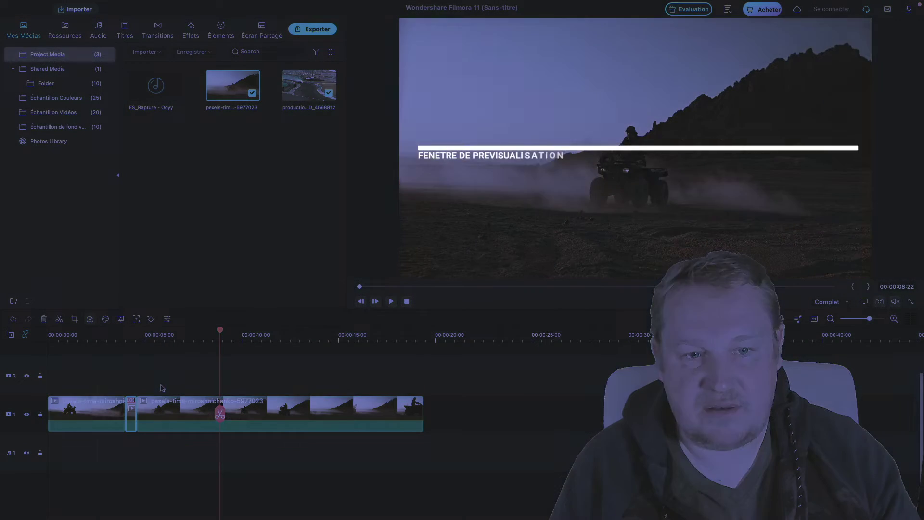
key(space)
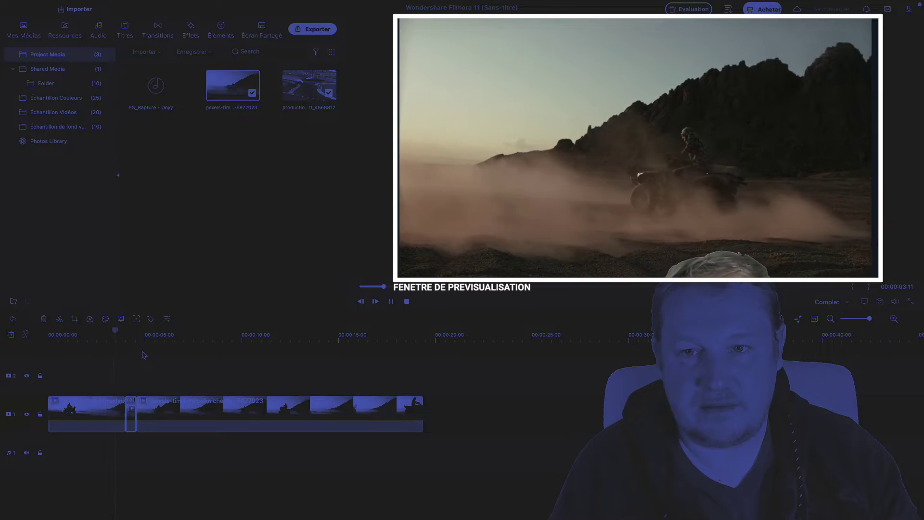
key(space)
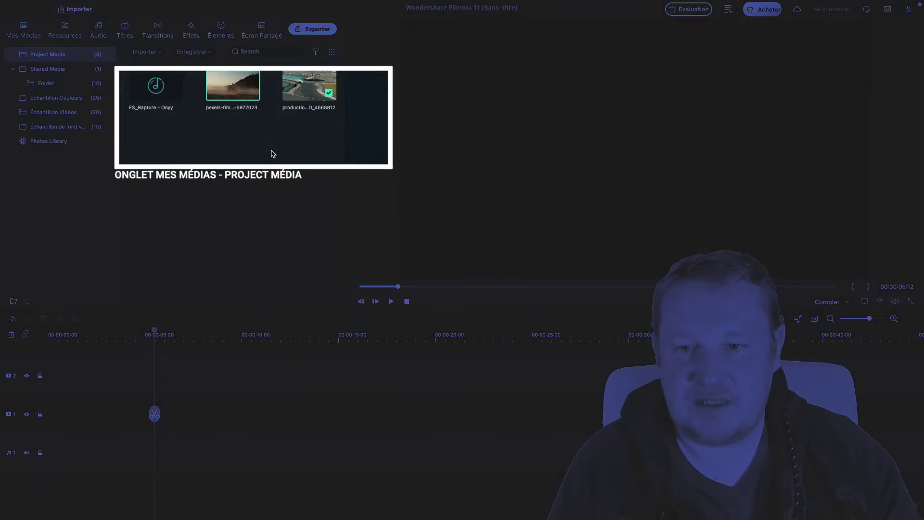
Step: Place both video clips and the ES_Rapture music at the start of the timeline and open the first clip's speed settings
drag(310, 150, 54, 406)
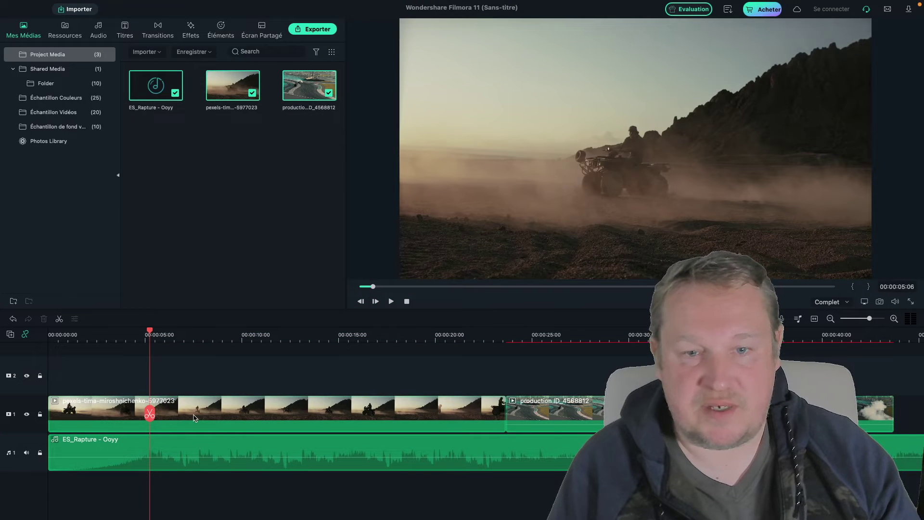
double_click(195, 416)
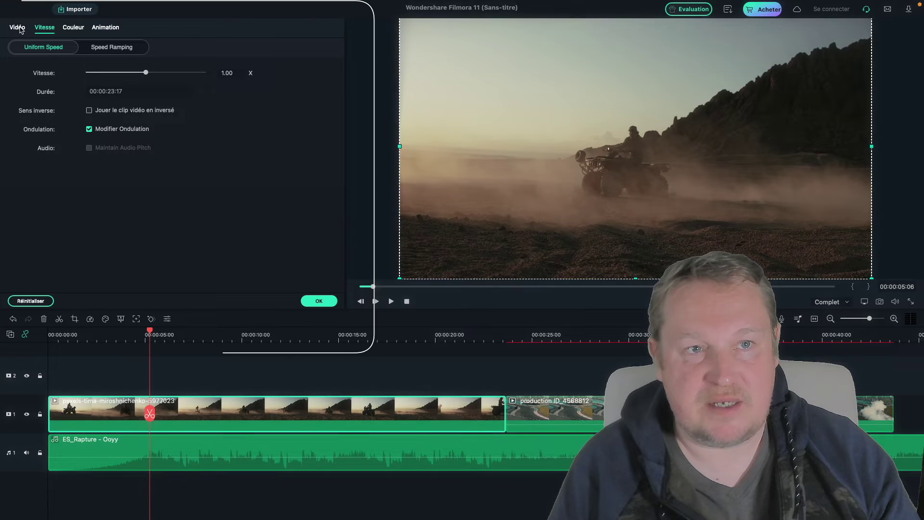
click(29, 29)
click(41, 30)
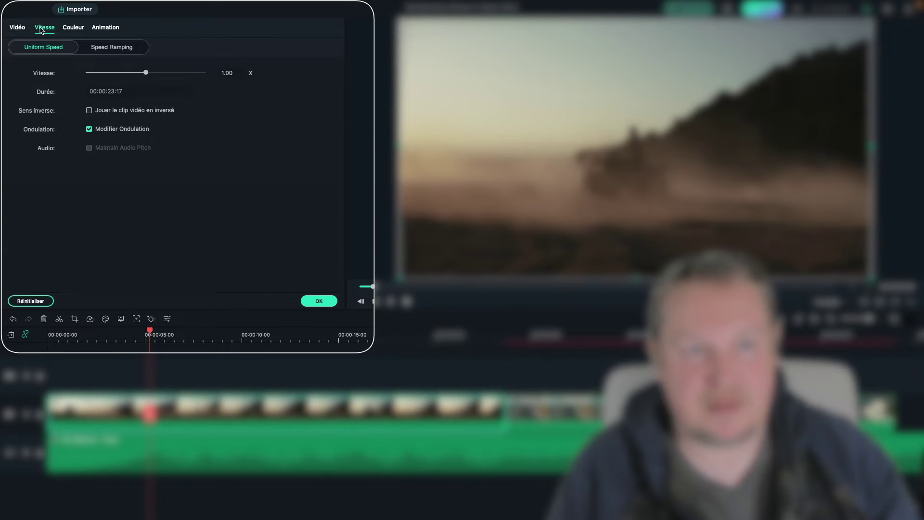
Step: Apply the Montage speed ramp to the first clip, set its lowest point to 0.34x and inspect the peak and last inner points
click(107, 47)
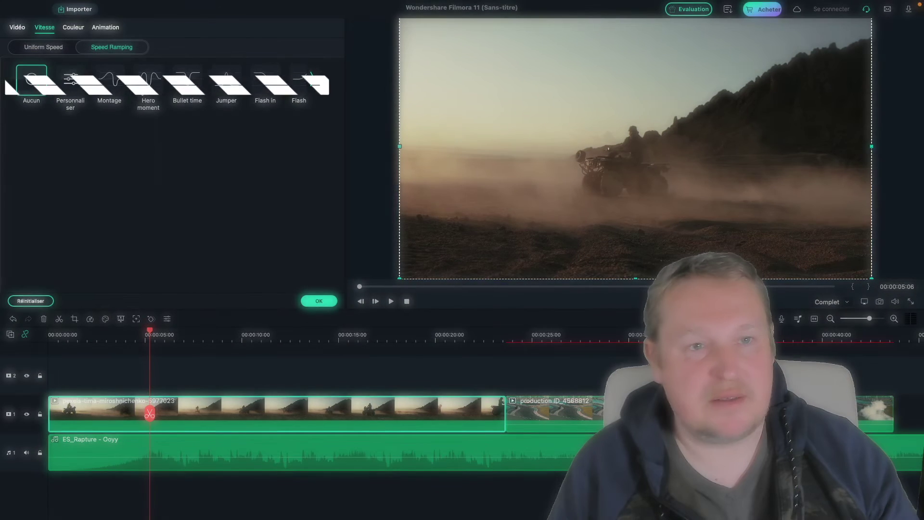
click(111, 84)
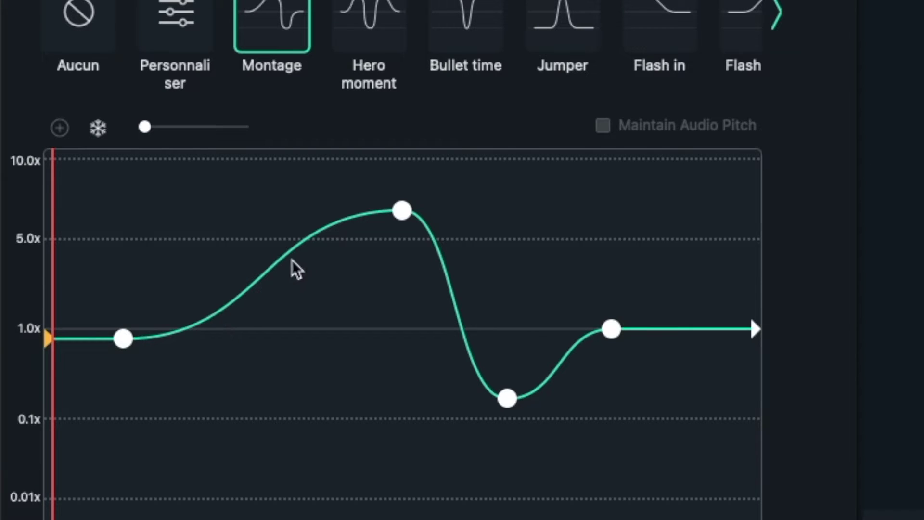
click(403, 211)
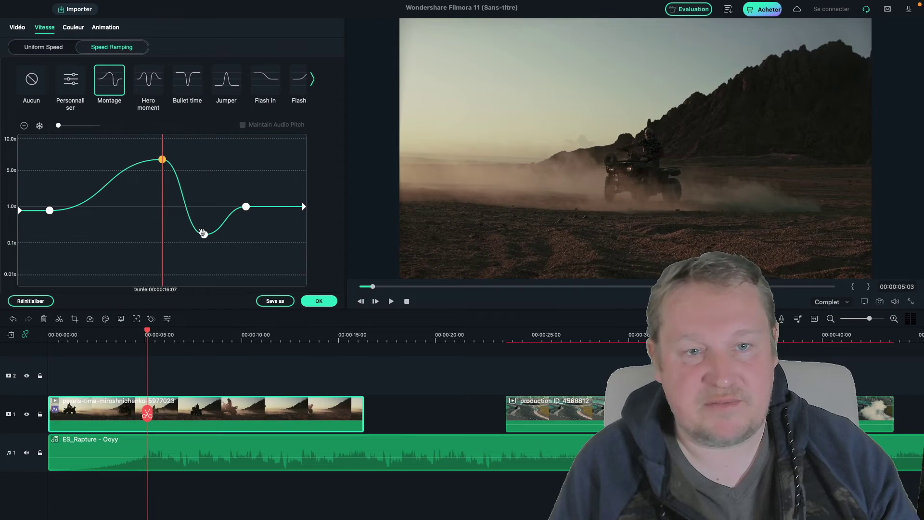
click(203, 233)
drag(203, 233, 203, 233)
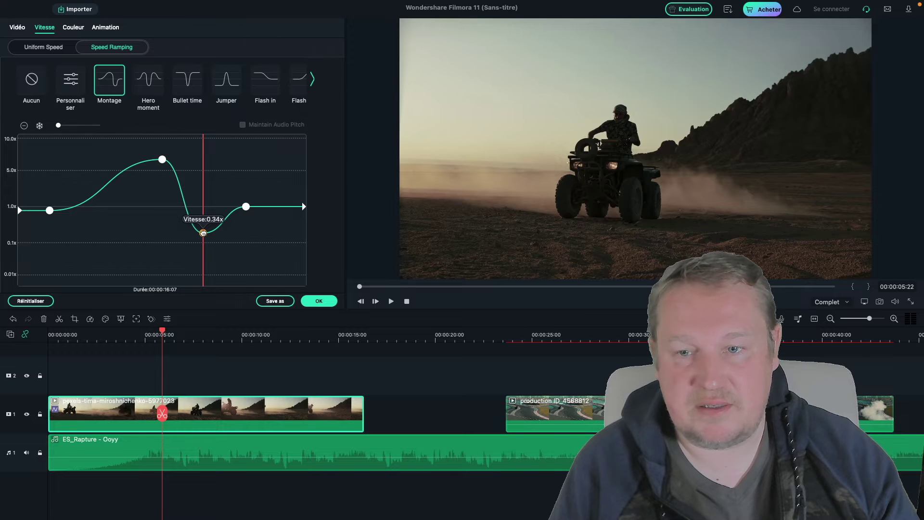
click(246, 207)
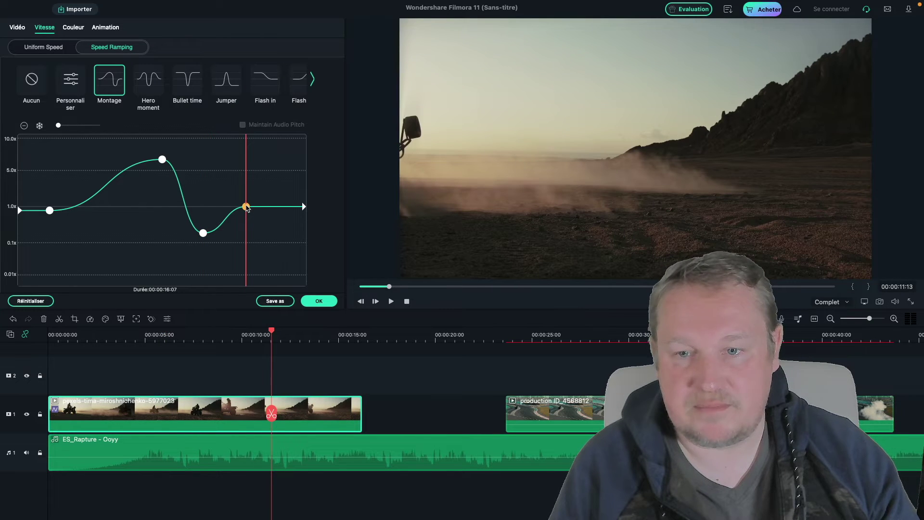
Step: Try the Hero moment, Bullet time, Jumper, Flash in and Flash out ramps on the clip and return to Montage
click(150, 81)
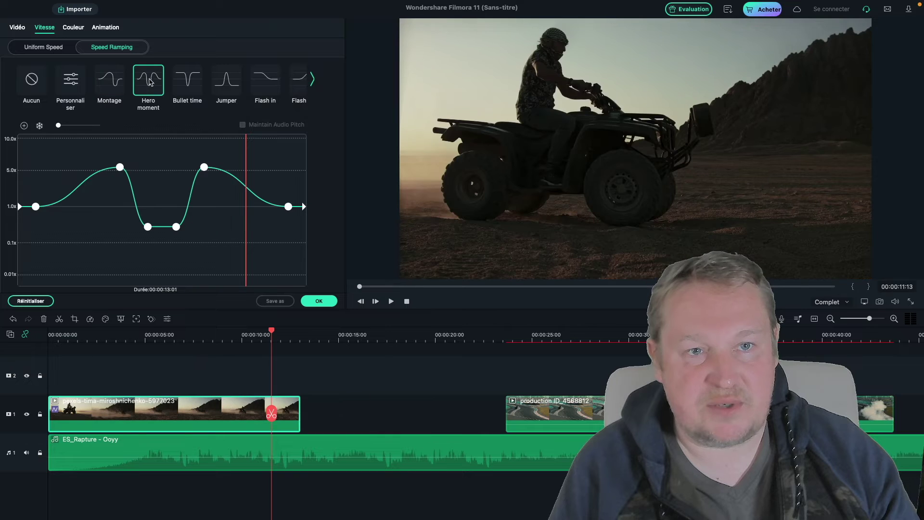
click(189, 83)
click(109, 84)
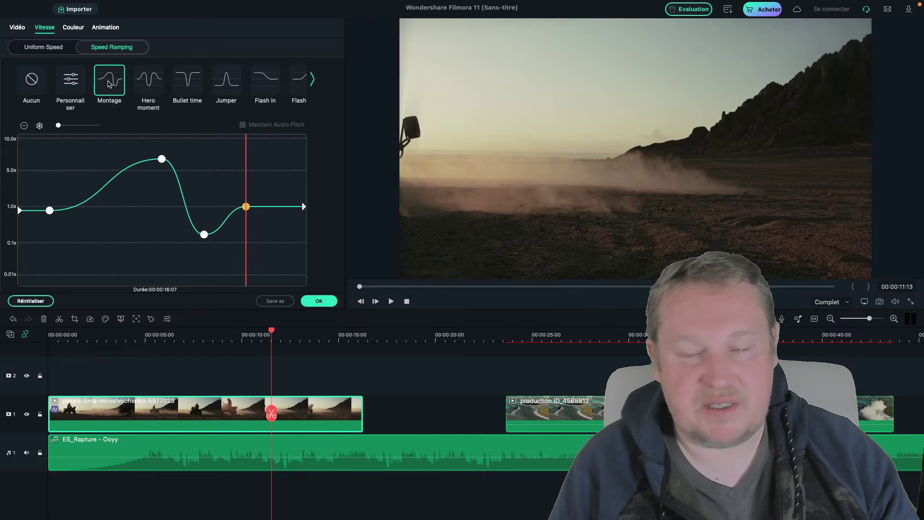
click(219, 81)
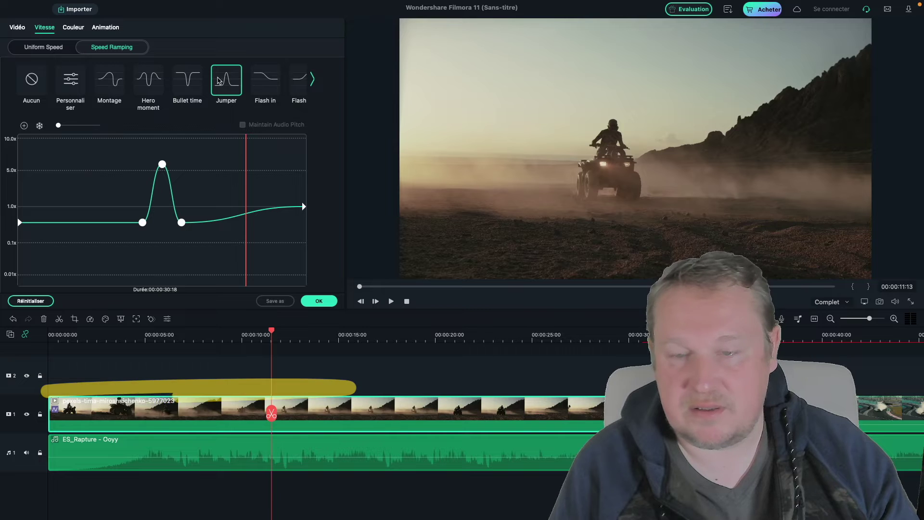
click(262, 84)
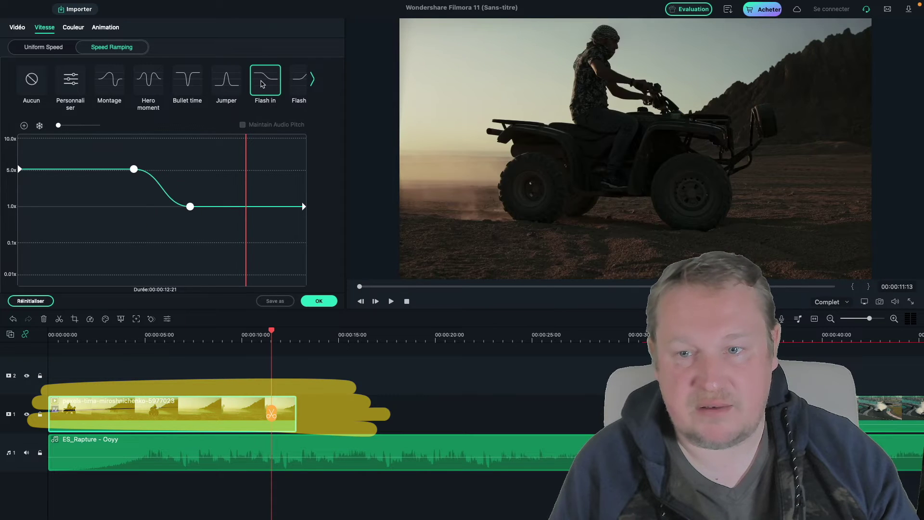
click(299, 83)
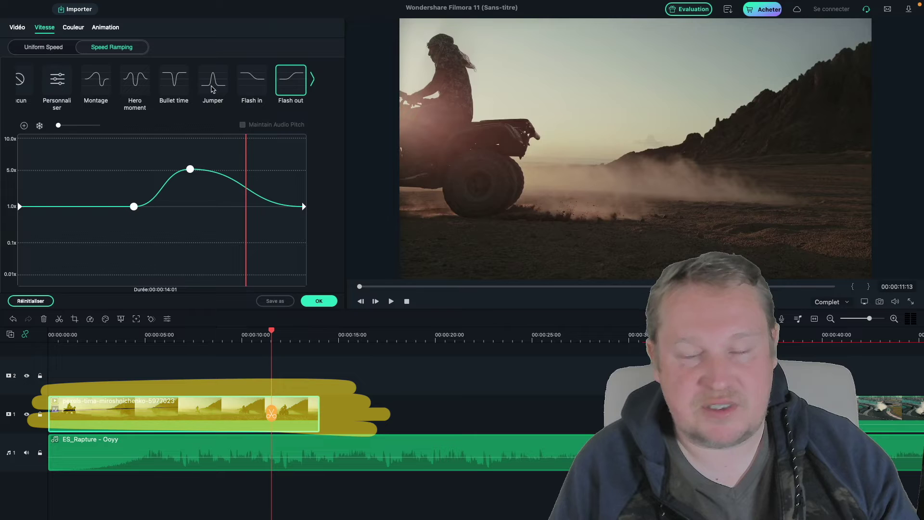
click(212, 89)
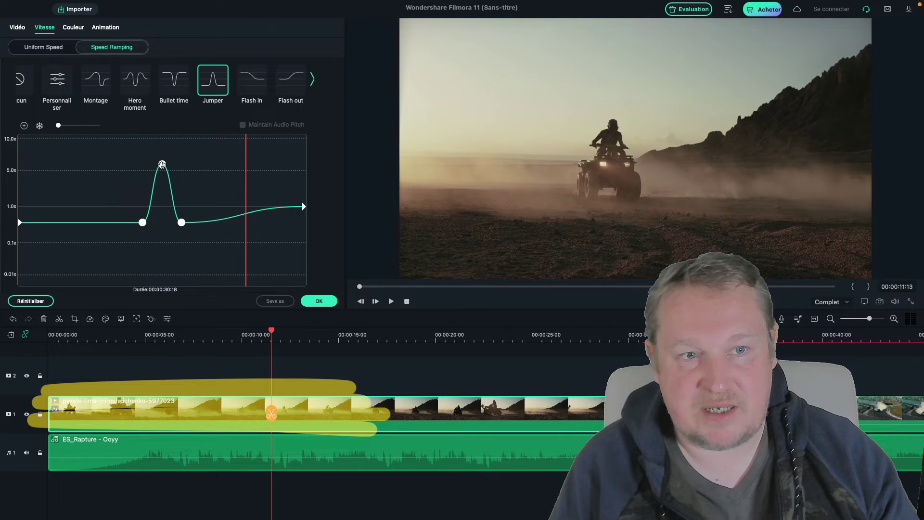
click(96, 83)
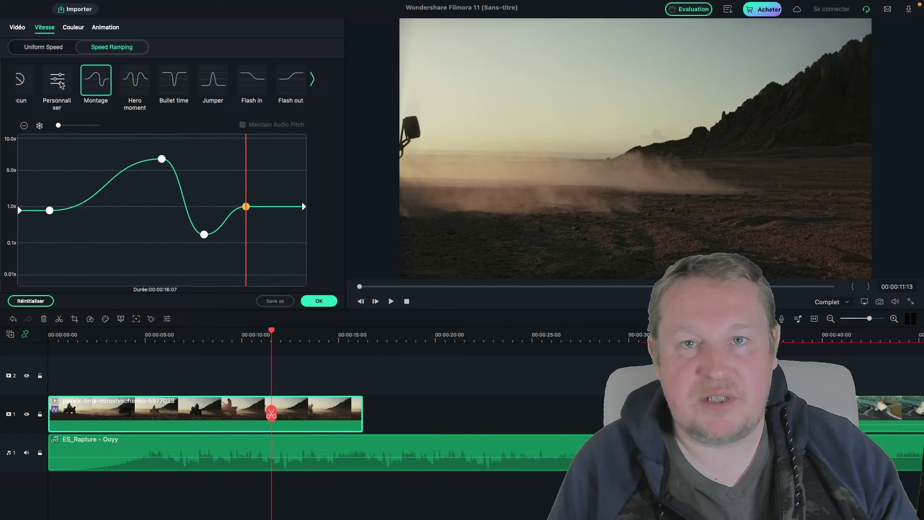
Step: Switch the clip to the Personnaliser speed ramp and lower its last inner speed point to 0.01x
click(59, 82)
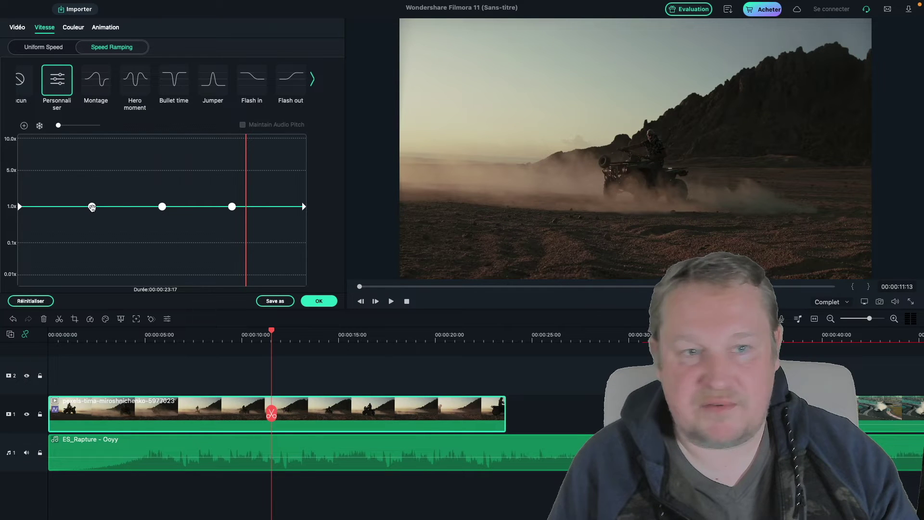
drag(232, 206, 243, 80)
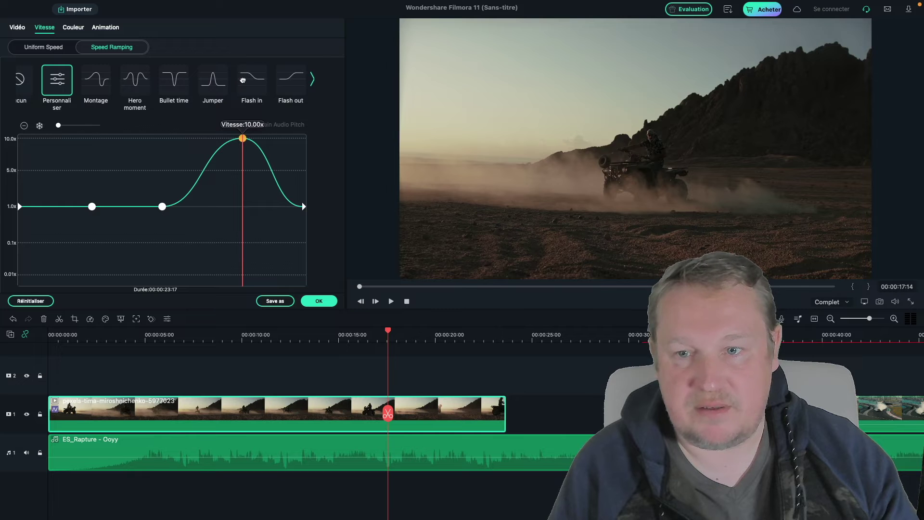
drag(243, 80, 247, 279)
Step: Shift the middle speed point back and forth near the 1.0x line and delete it from the curve
drag(163, 206, 219, 209)
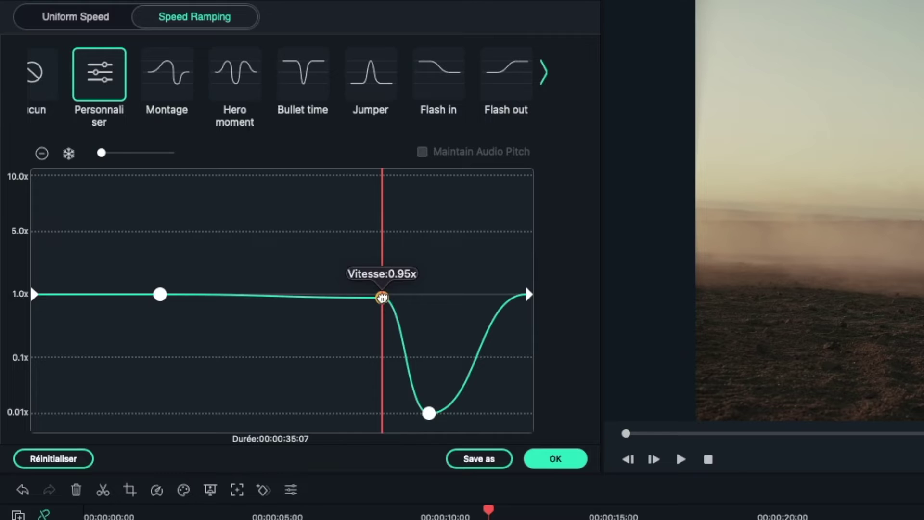
mouse_move(383, 298)
mouse_down()
mouse_move(264, 295)
mouse_move(380, 293)
mouse_up()
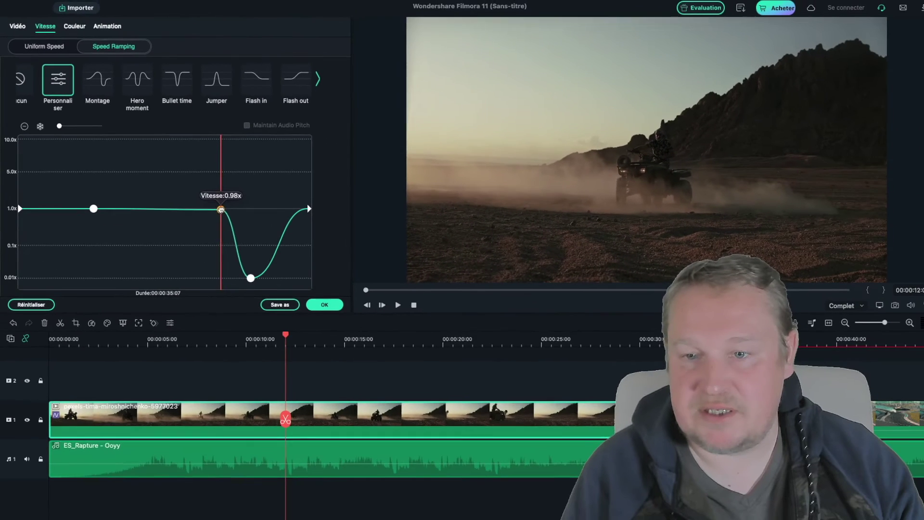
drag(360, 298, 299, 292)
drag(174, 207, 176, 206)
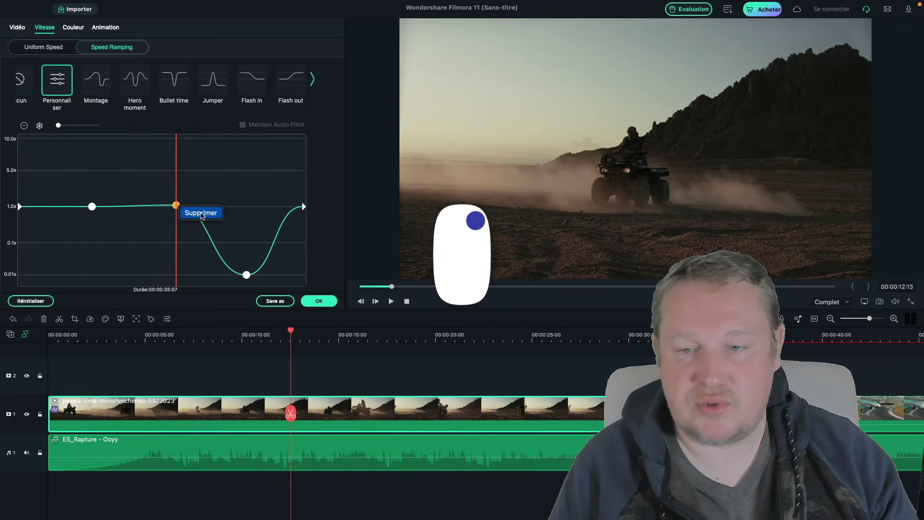
click(202, 214)
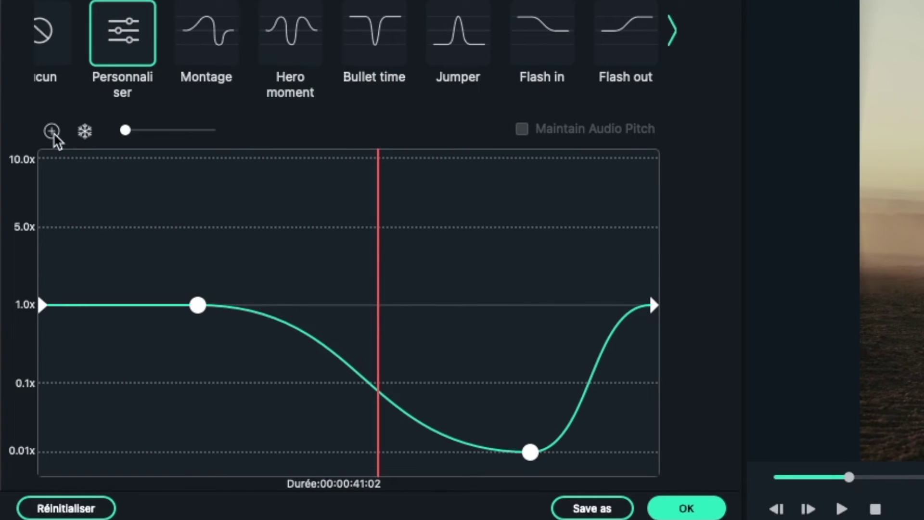
Step: Add a speed point on the descending curve just below 0.1x and scrub the playhead across the speed graph
click(52, 131)
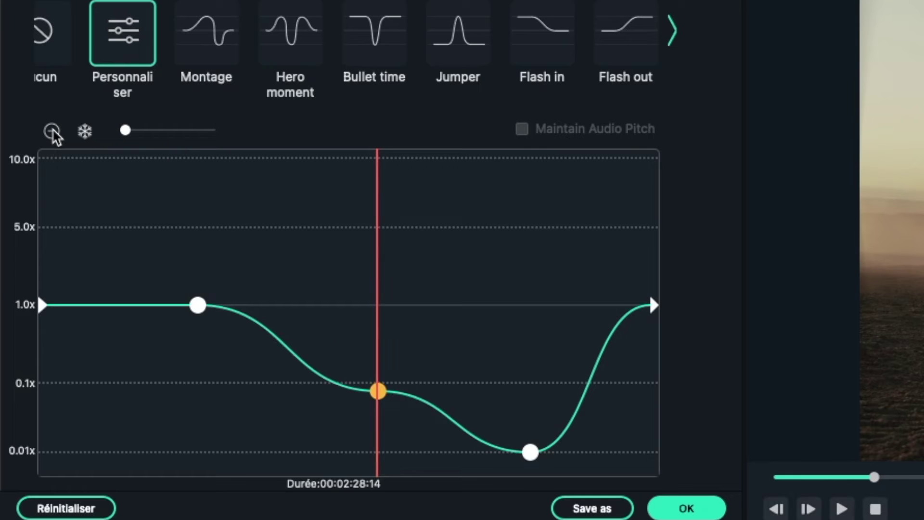
click(373, 200)
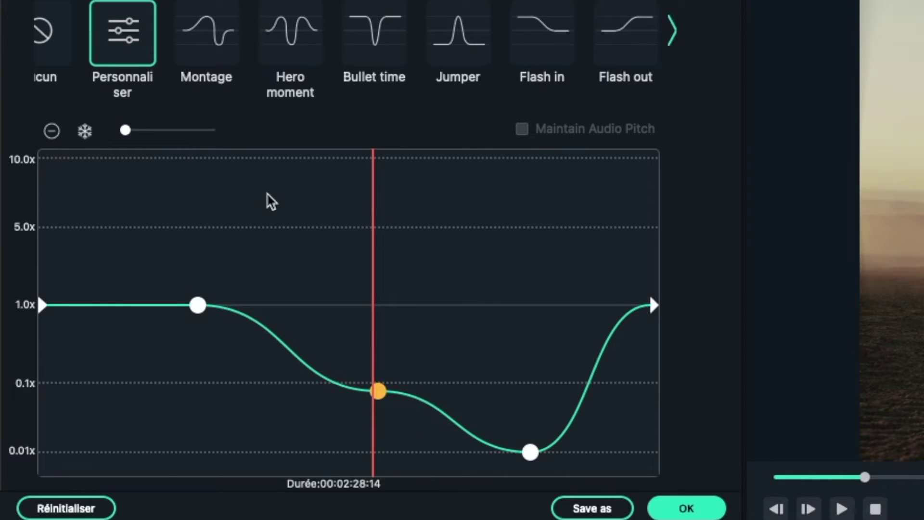
click(371, 200)
click(175, 207)
click(109, 201)
click(273, 208)
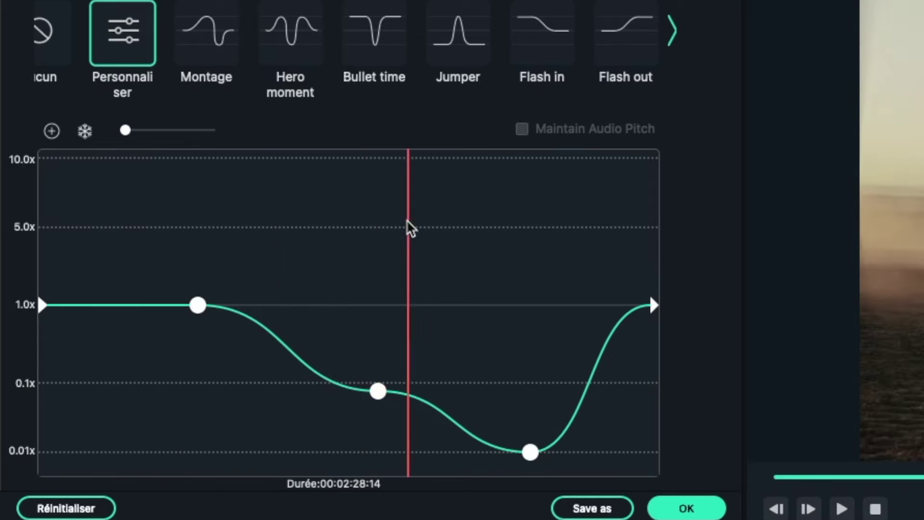
Step: Raise the middle speed point back to the 1.0x line and shift the first inner point slightly earlier on the curve
click(494, 224)
drag(376, 389, 381, 305)
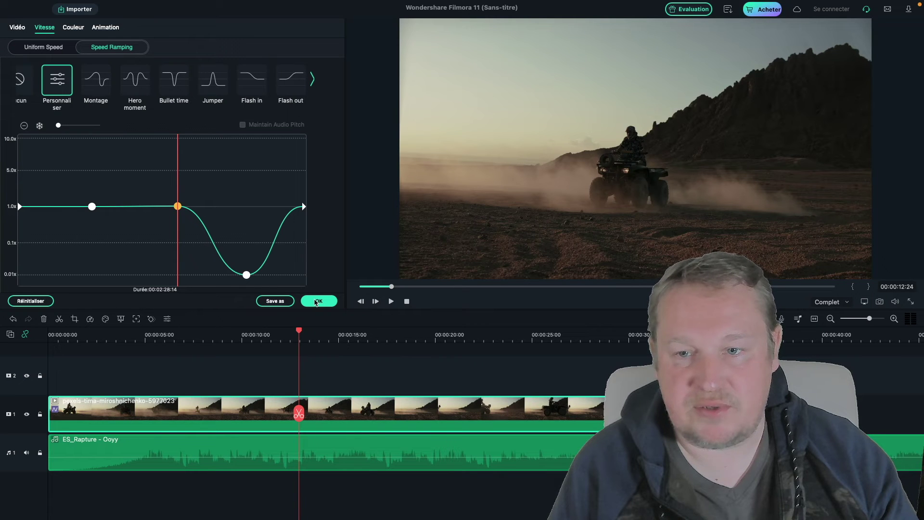
mouse_move(299, 337)
mouse_down()
mouse_move(146, 351)
mouse_move(150, 439)
mouse_up()
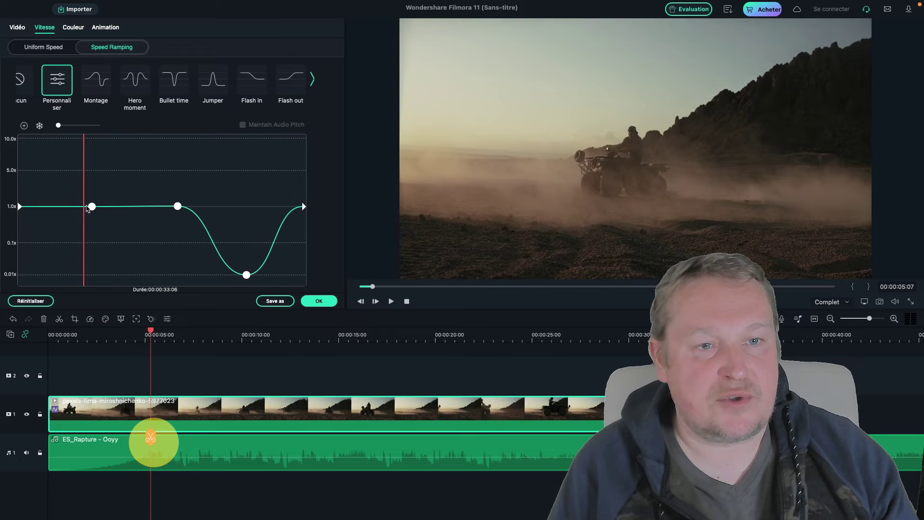
drag(91, 206, 89, 205)
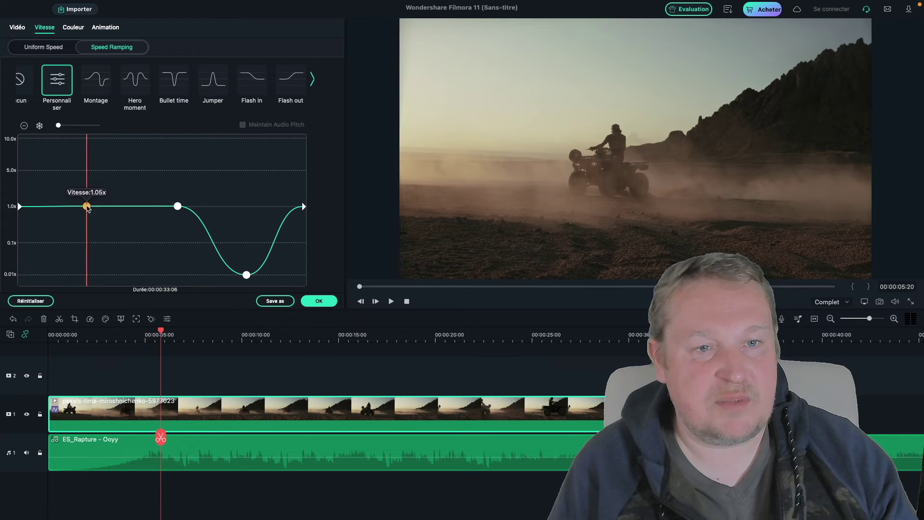
Step: Move the second inner speed point earlier and up to nearly 10.0x, and add a 1.0x speed point on the descending curve after it
click(177, 206)
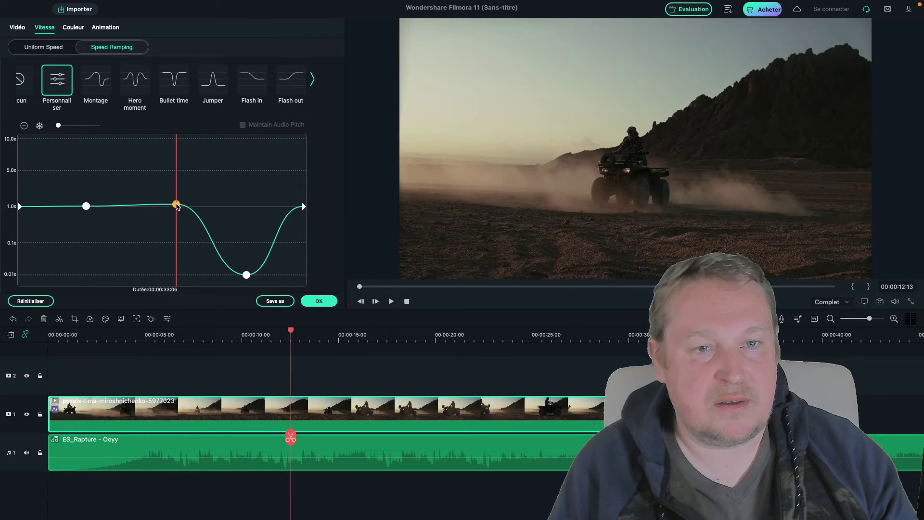
mouse_move(177, 205)
mouse_down()
mouse_move(144, 146)
mouse_move(130, 141)
mouse_up()
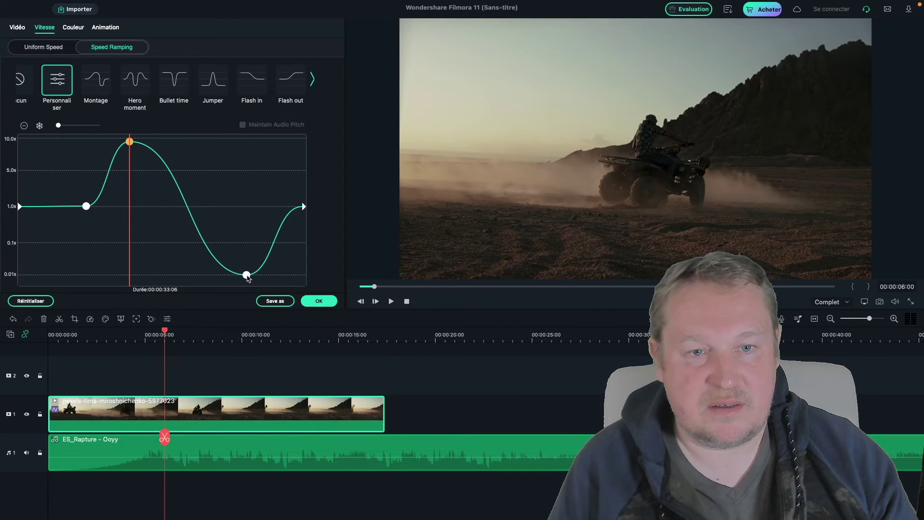
click(246, 275)
click(188, 170)
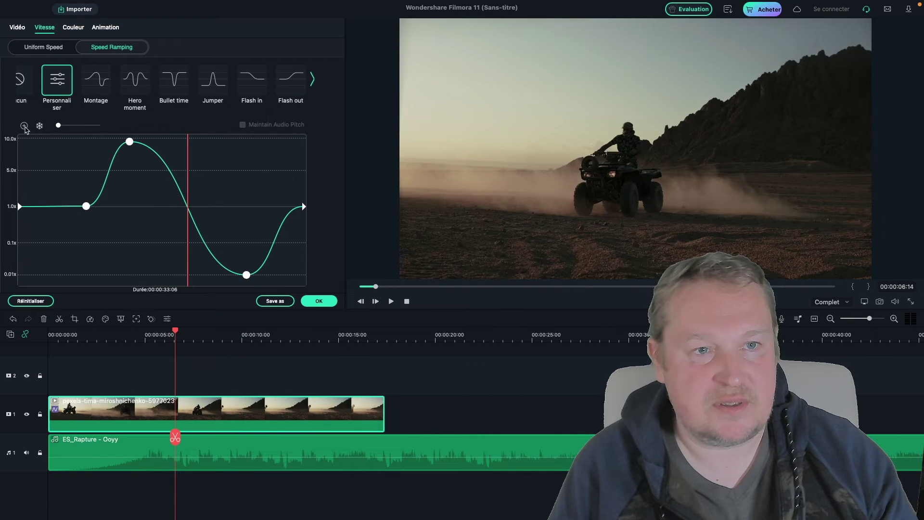
click(24, 126)
drag(188, 208, 165, 206)
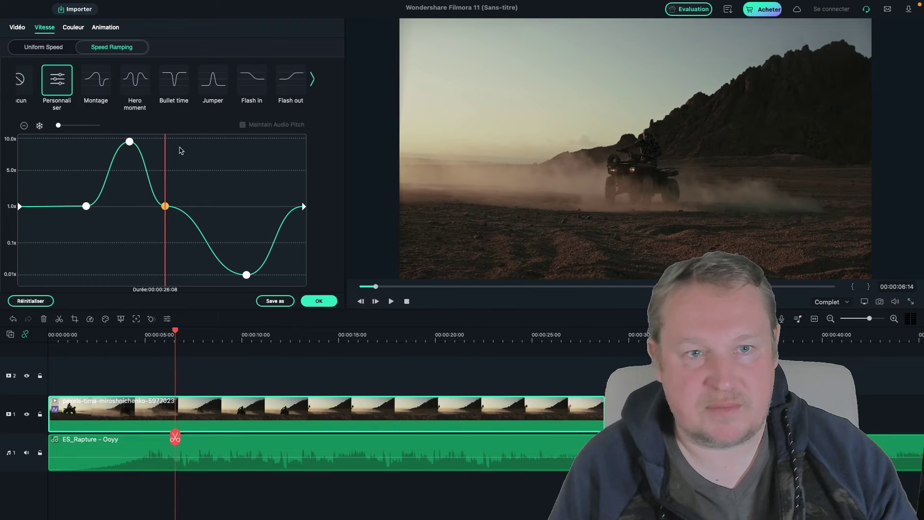
Step: Add a 1.0x point early in the clip and reshape the curve into a short two-point 10.0x plateau that descends to a 1.0x point
click(66, 158)
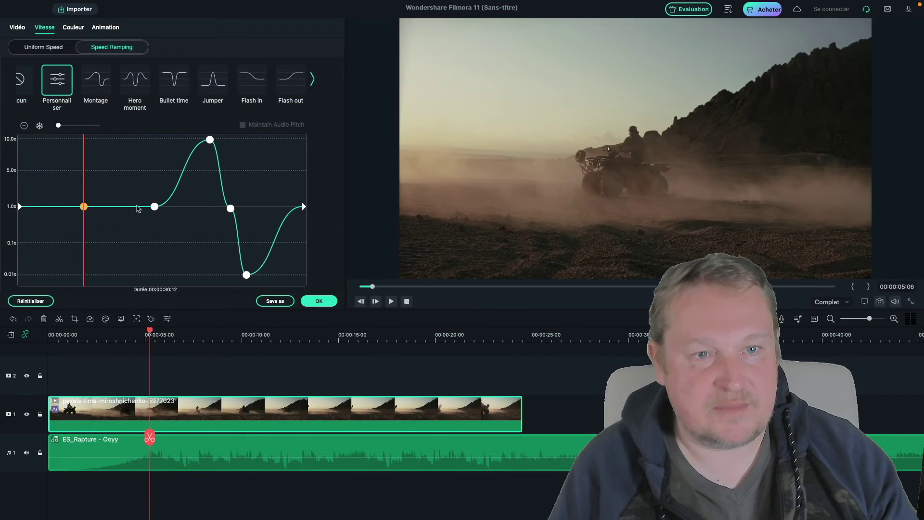
drag(153, 206, 110, 128)
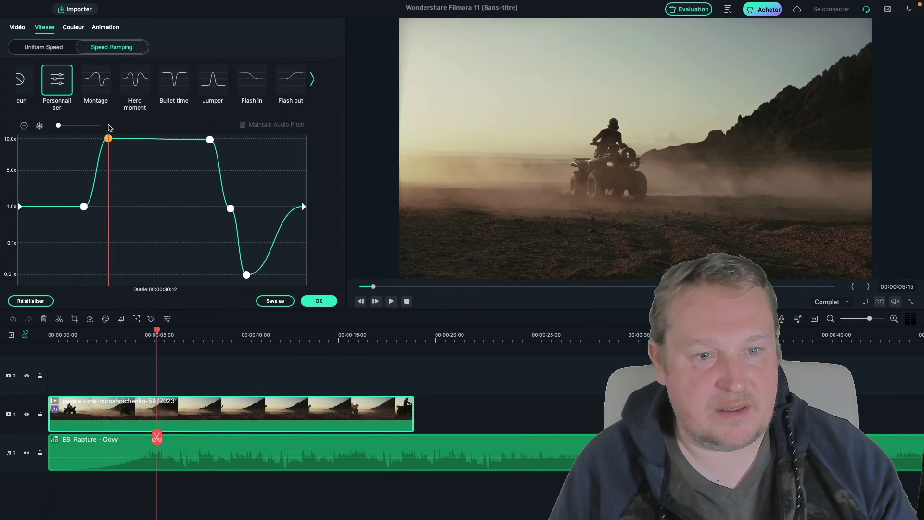
drag(210, 139, 130, 138)
drag(231, 208, 187, 206)
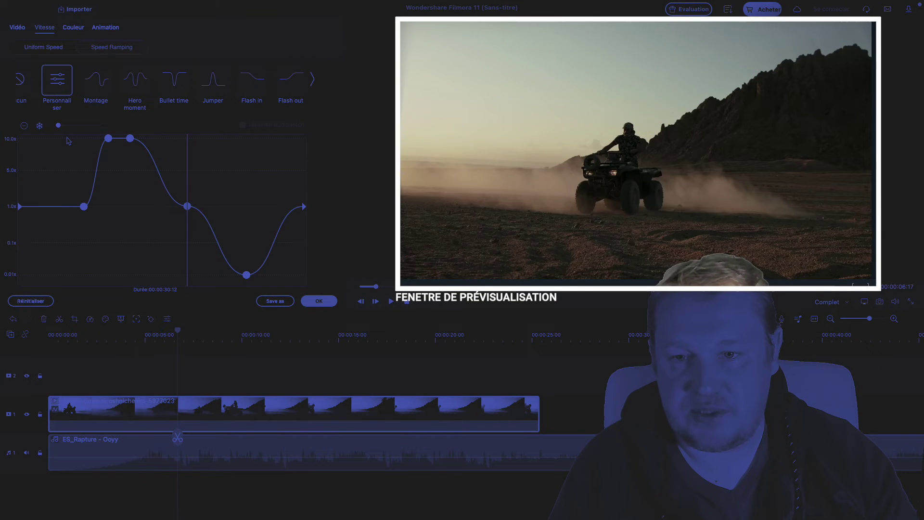
Step: Play the clip from just before the speed-up to check the fast section of the ramp
click(68, 140)
key(space)
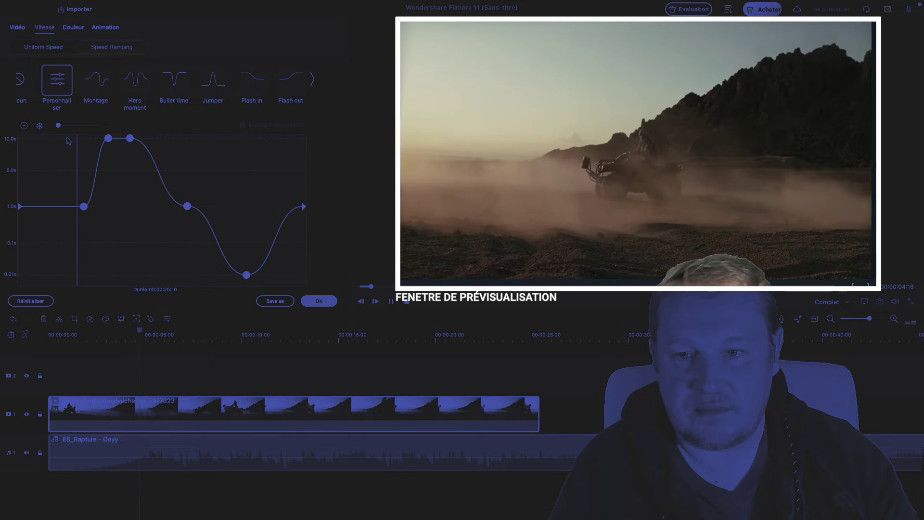
key(space)
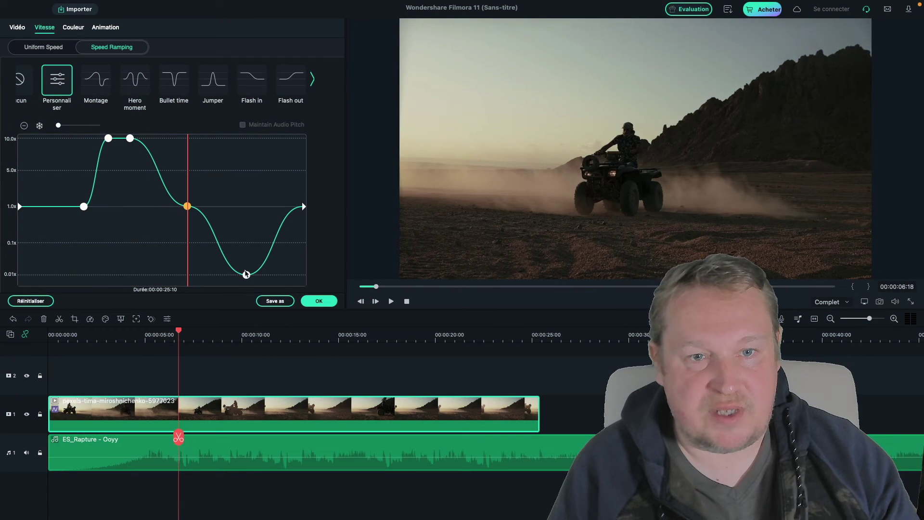
Step: Add a speed point on the final rising section and raise the lowest speed point to about 0.47x, roughly level with it
click(279, 194)
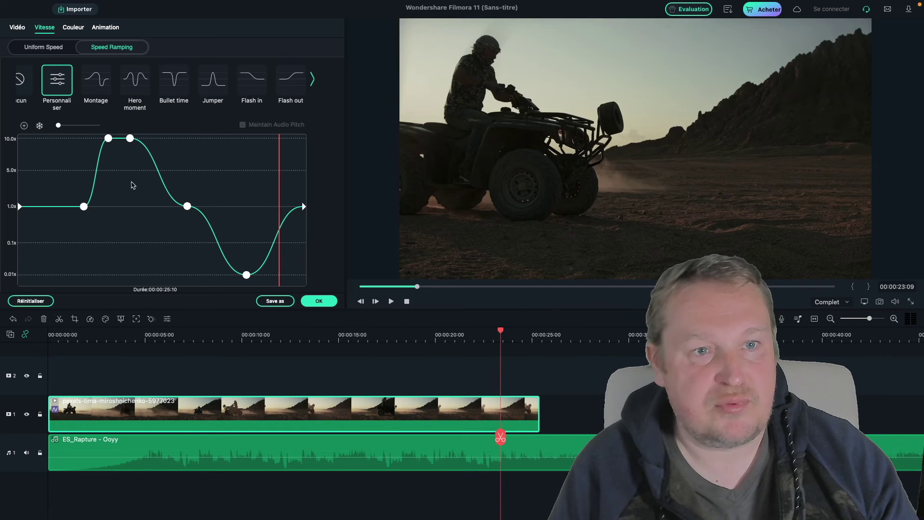
click(24, 126)
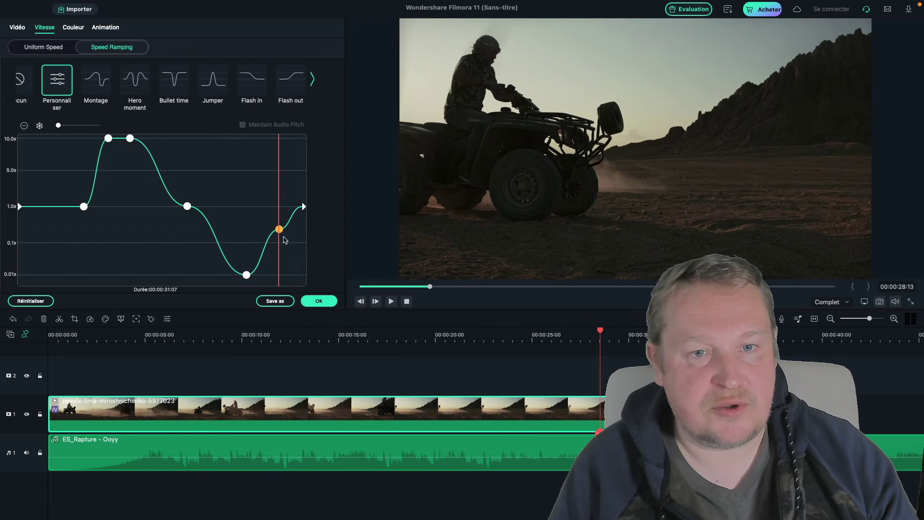
drag(245, 273, 243, 232)
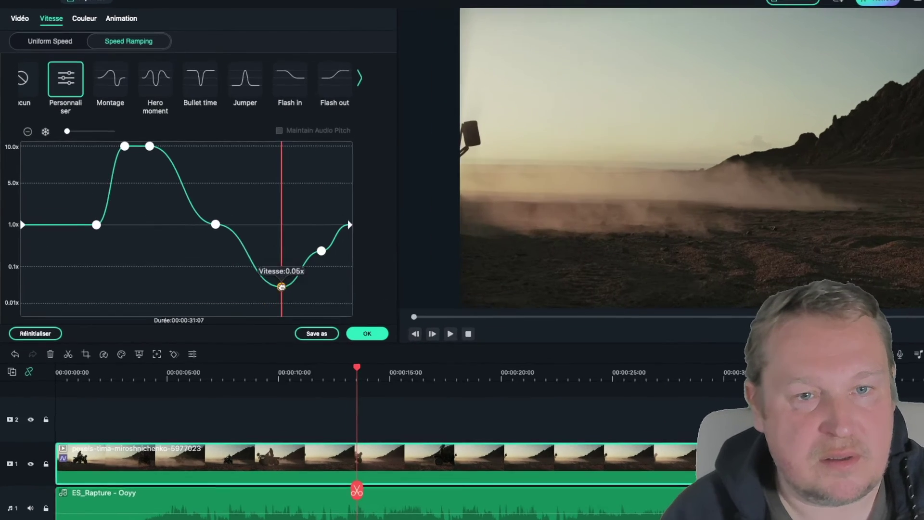
drag(457, 360, 457, 351)
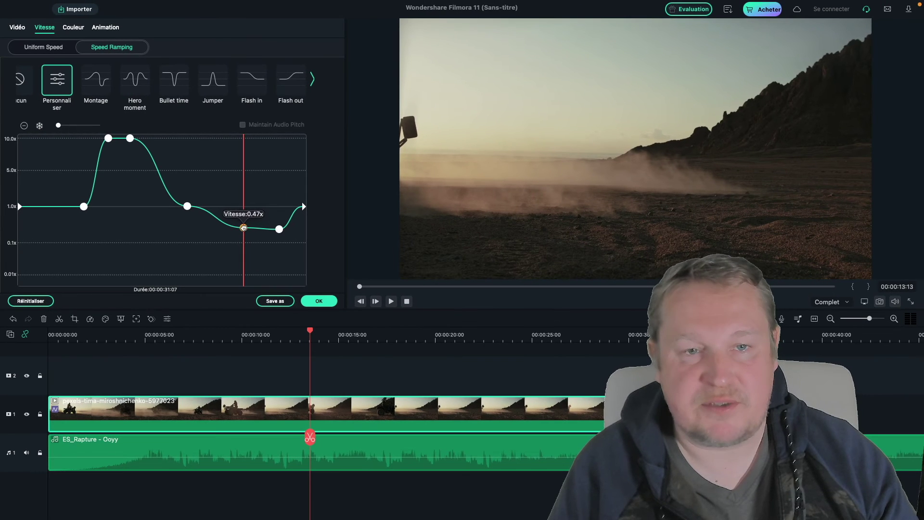
drag(243, 228, 247, 231)
Step: Raise the curve's end point to 10.0x and play the ramp from just before the first inner speed point
click(280, 229)
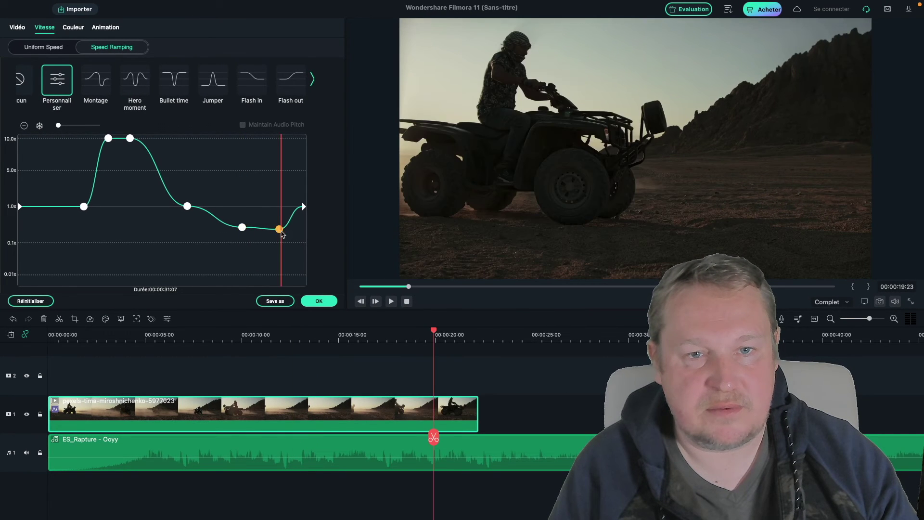
drag(279, 227, 304, 138)
click(75, 139)
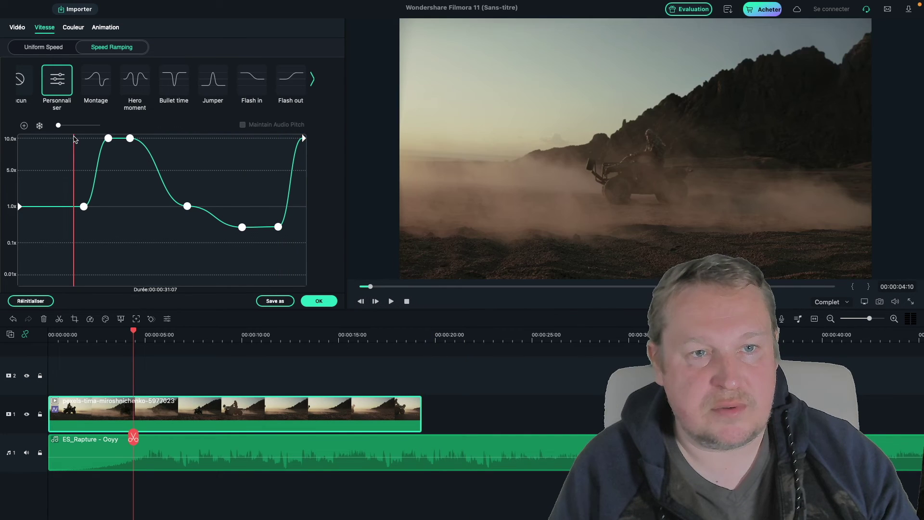
key(space)
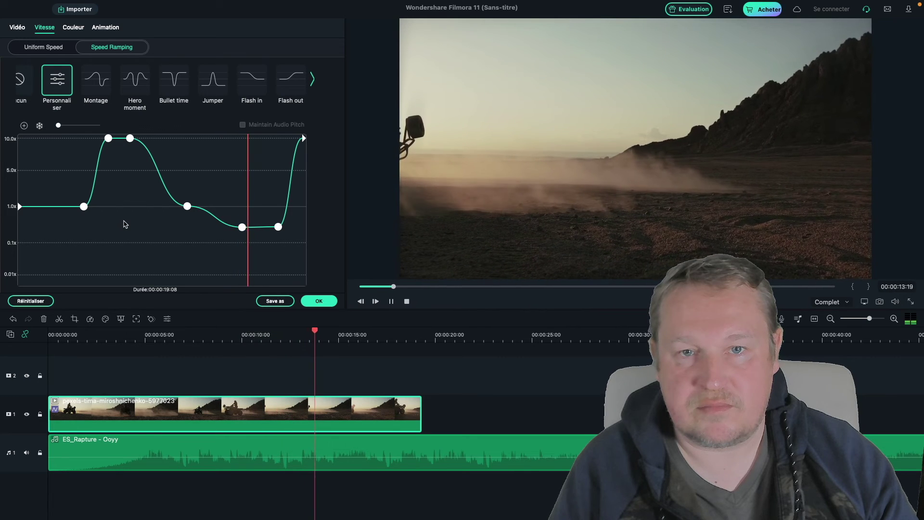
key(space)
Step: Shorten the slow section by moving the last inner point earlier at about 0.48x, close to its neighbour, previewing the playback after each move
drag(278, 228, 266, 229)
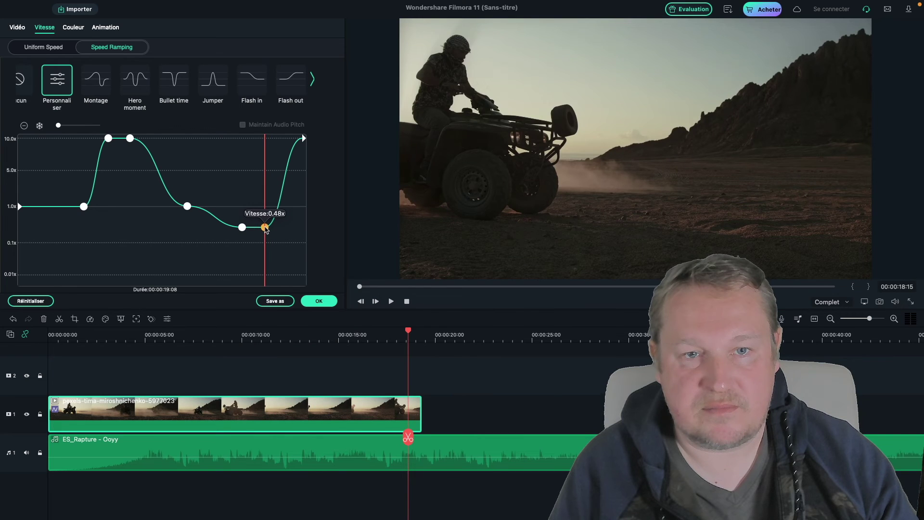
click(252, 140)
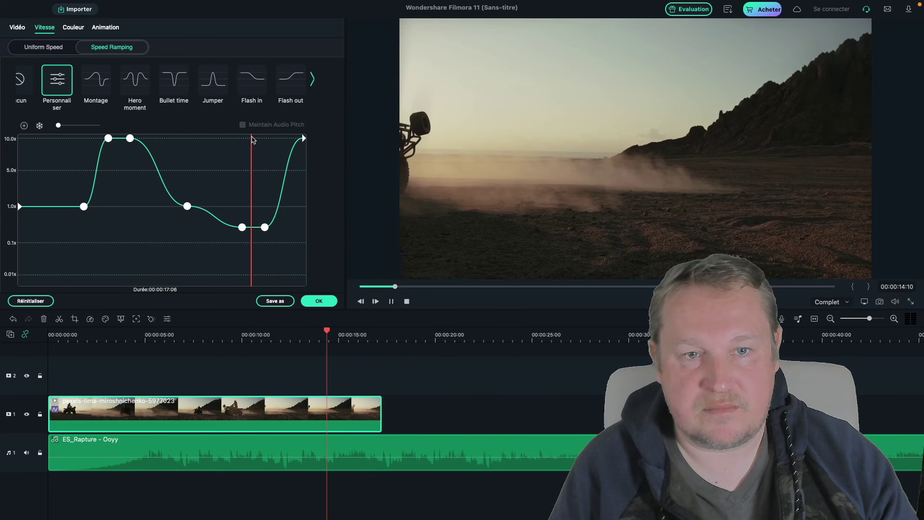
key(space)
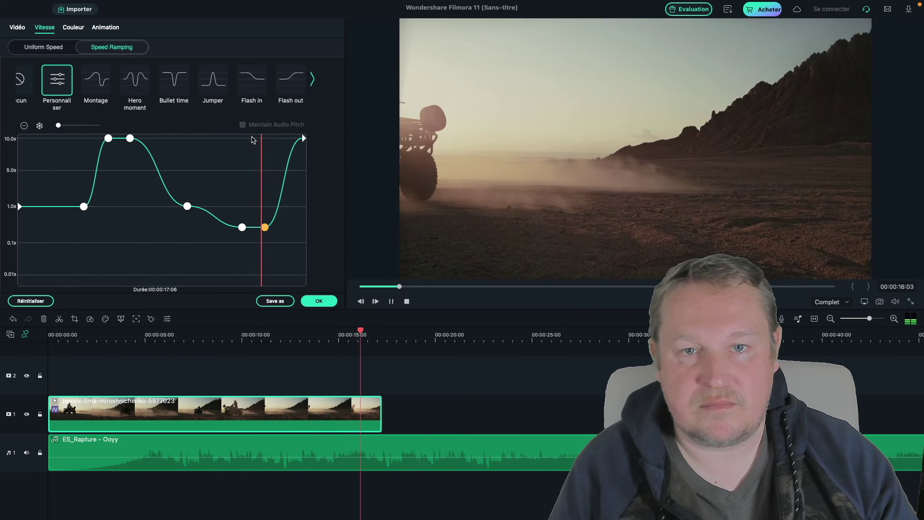
key(space)
drag(266, 228, 257, 228)
click(248, 150)
key(space)
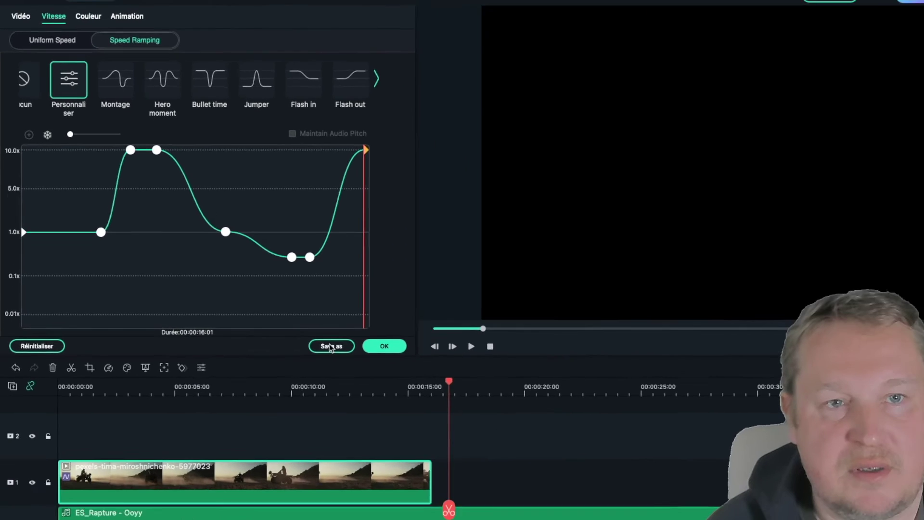
Step: Save the custom speed curve as a preset named exemple and apply that preset to the clip
click(509, 490)
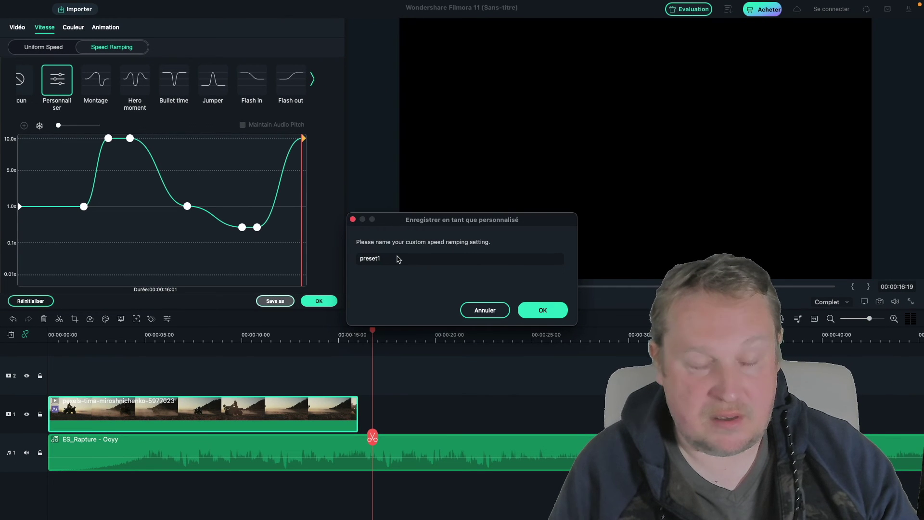
text(exemple)
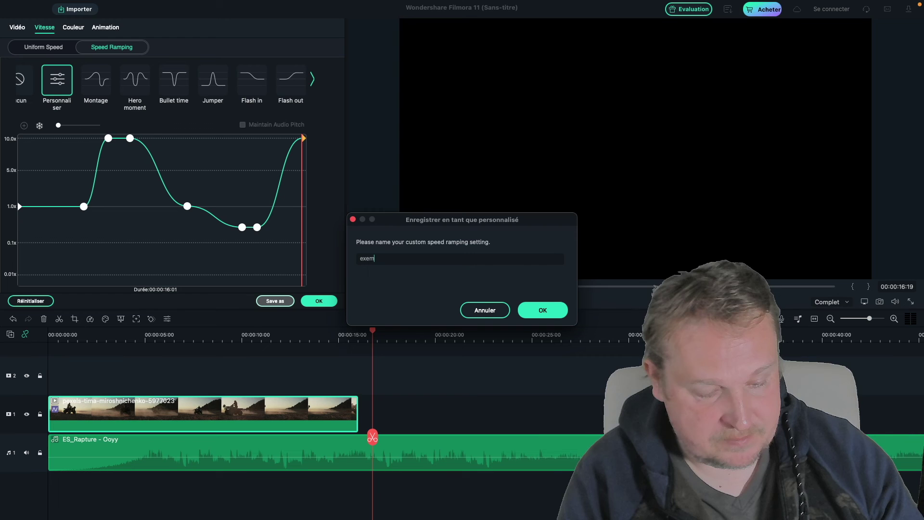
click(531, 314)
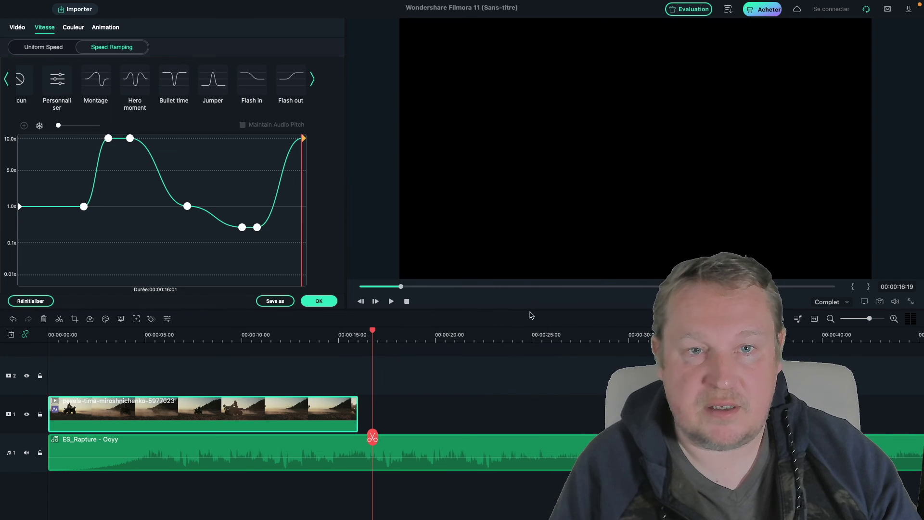
click(313, 81)
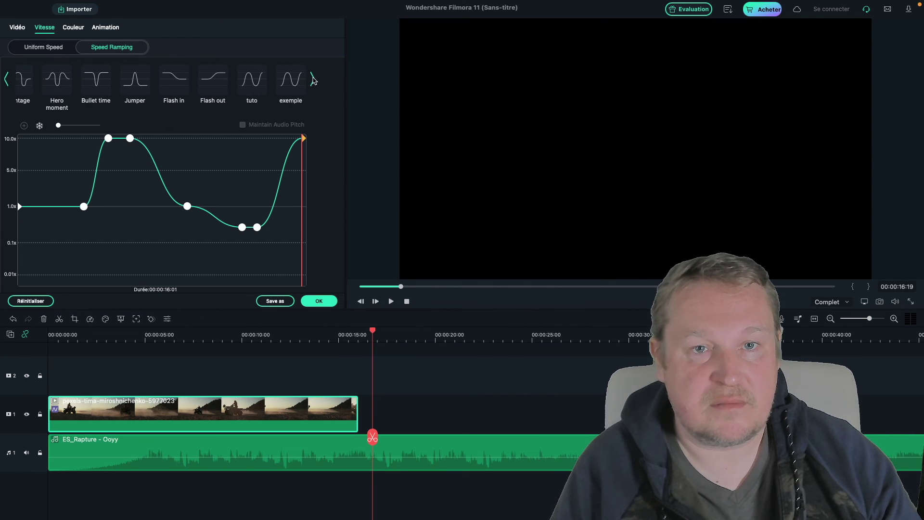
click(293, 82)
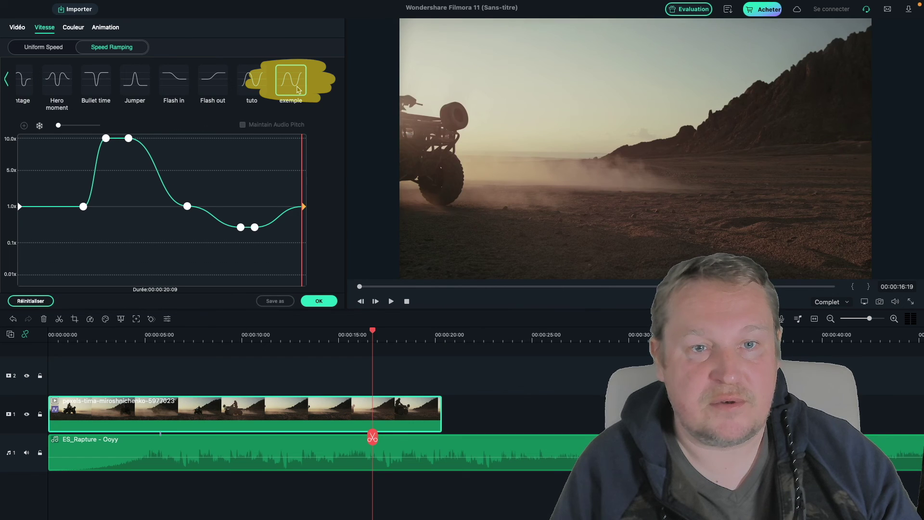